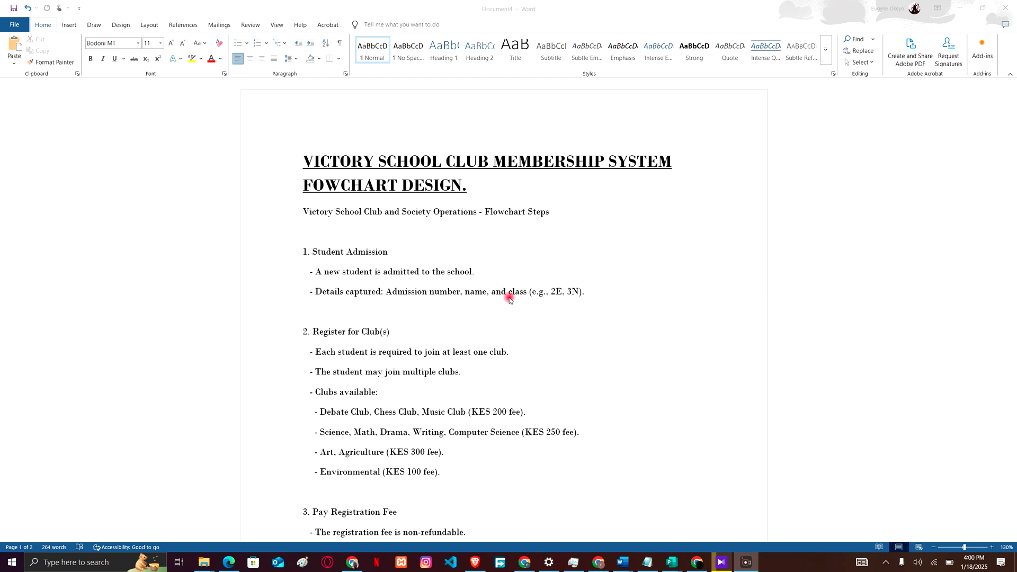
- Switch to the Victory Club Membership Management System flowchart document from the taskbar
scroll(509, 299, down, 2)
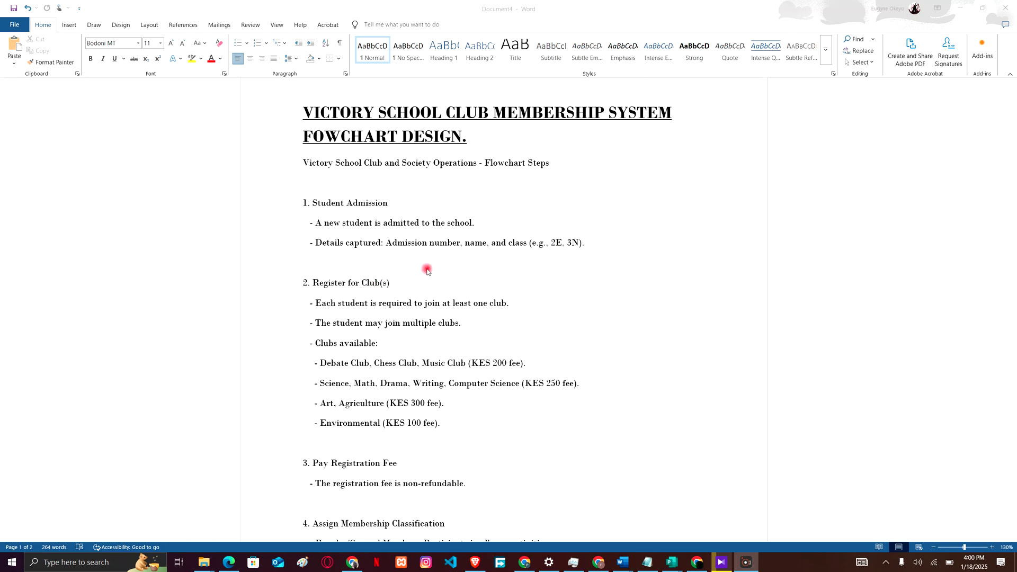
scroll(371, 254, down, 15)
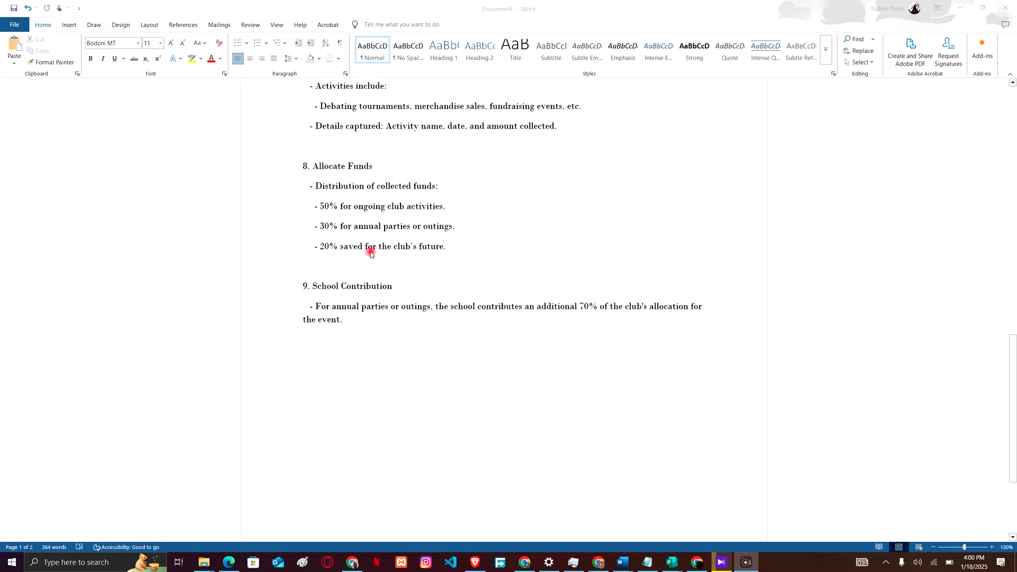
scroll(371, 254, up, 15)
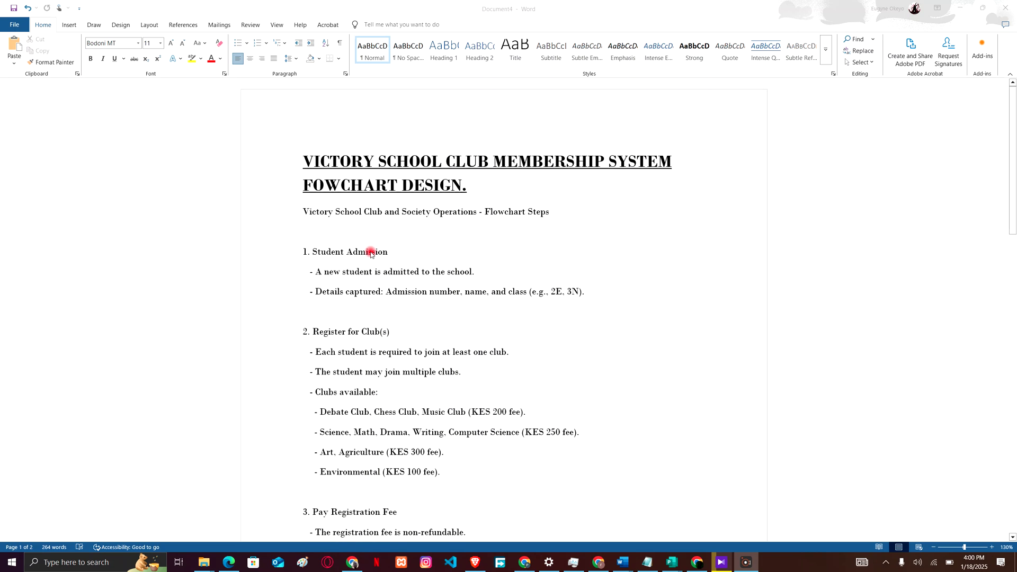
scroll(371, 255, down, 5)
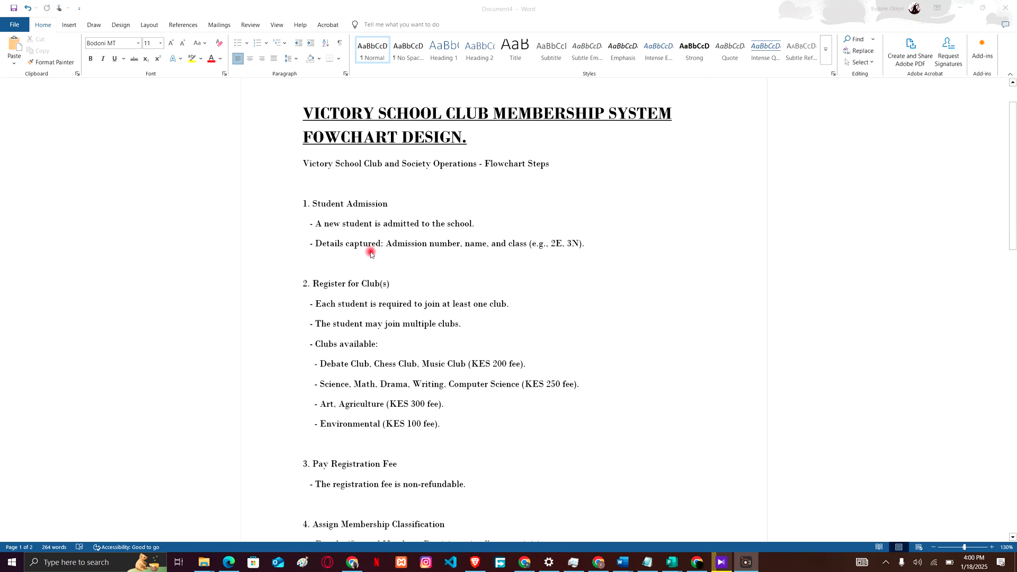
scroll(372, 254, down, 3)
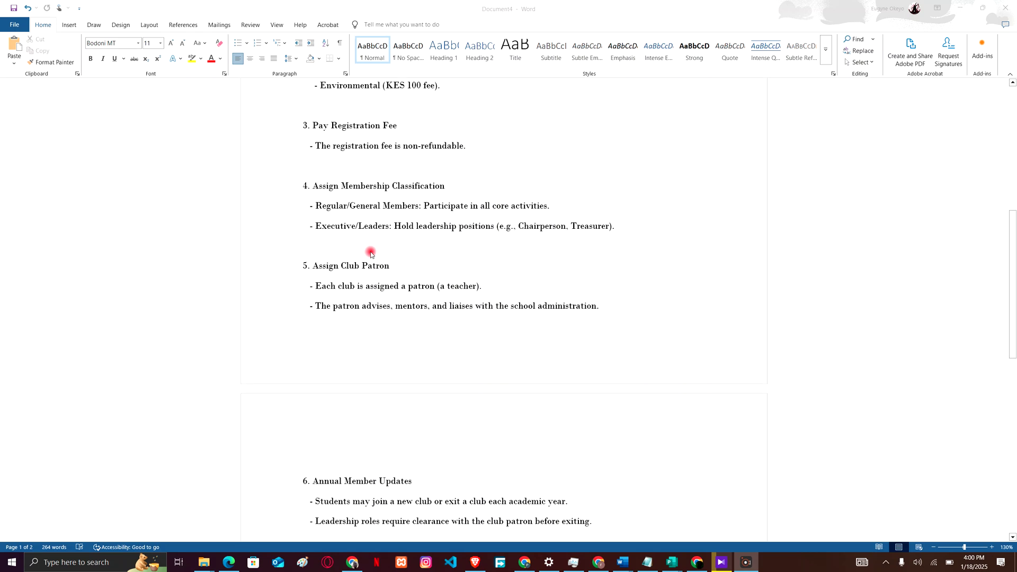
scroll(371, 254, up, 8)
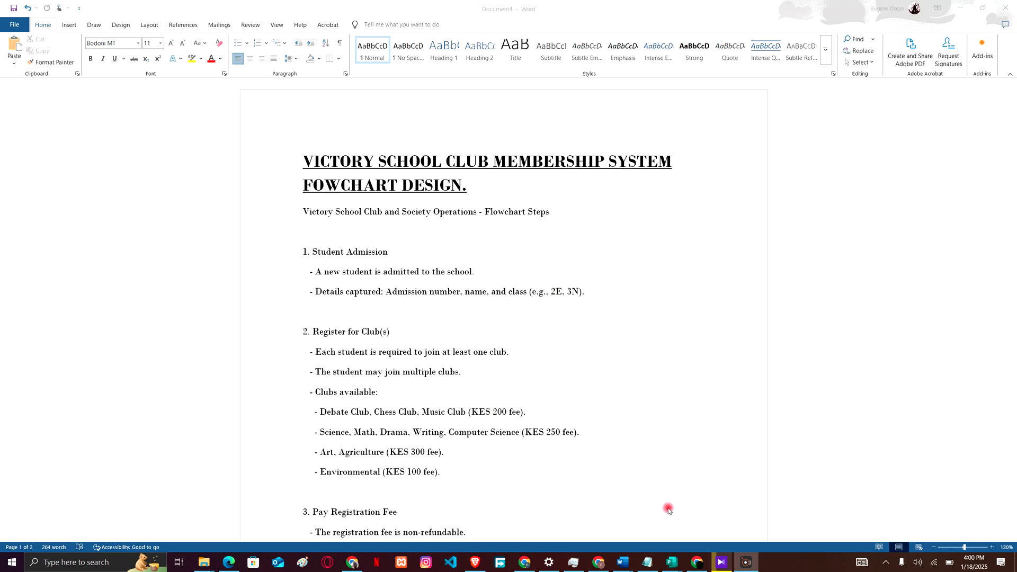
mouse_move(630, 560)
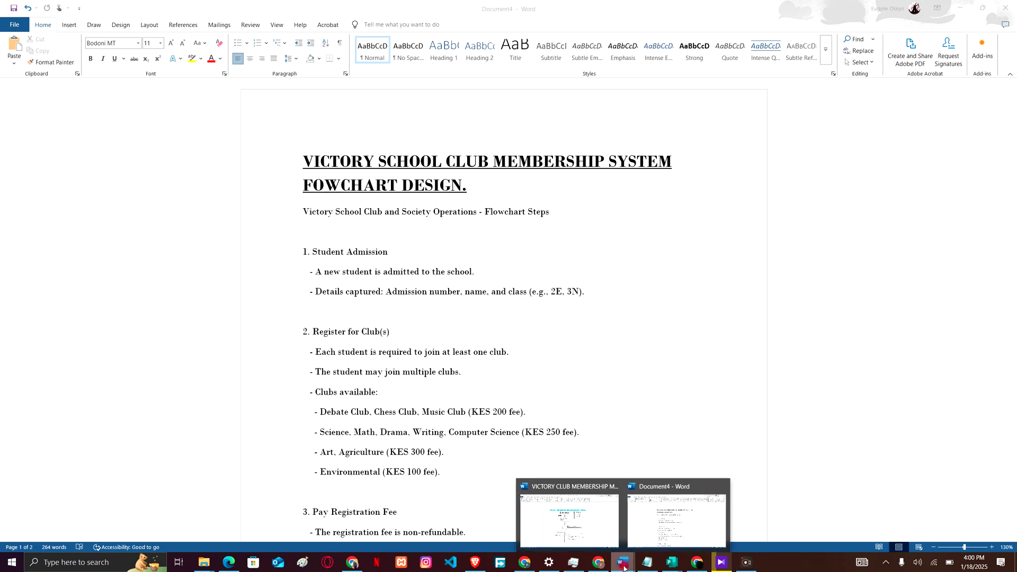
click(576, 529)
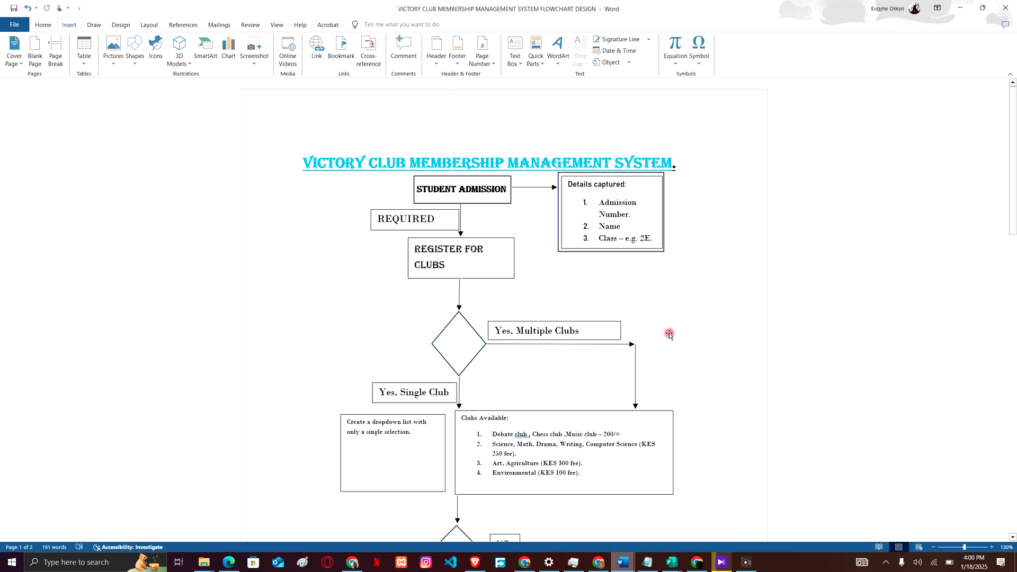
- Scroll through the Register for Clubs branches and back up to the title
scroll(669, 334, down, 2)
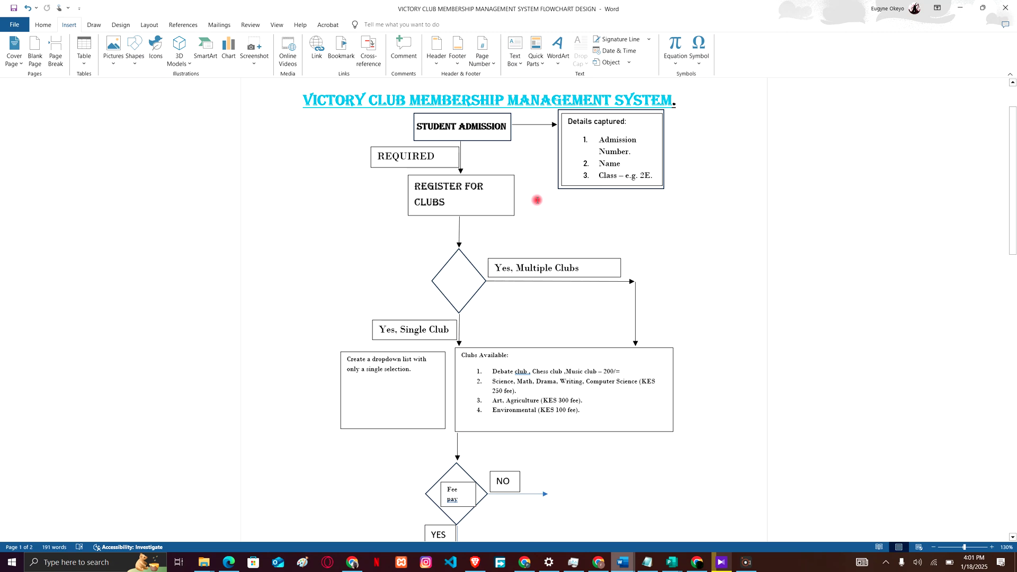
scroll(537, 200, down, 5)
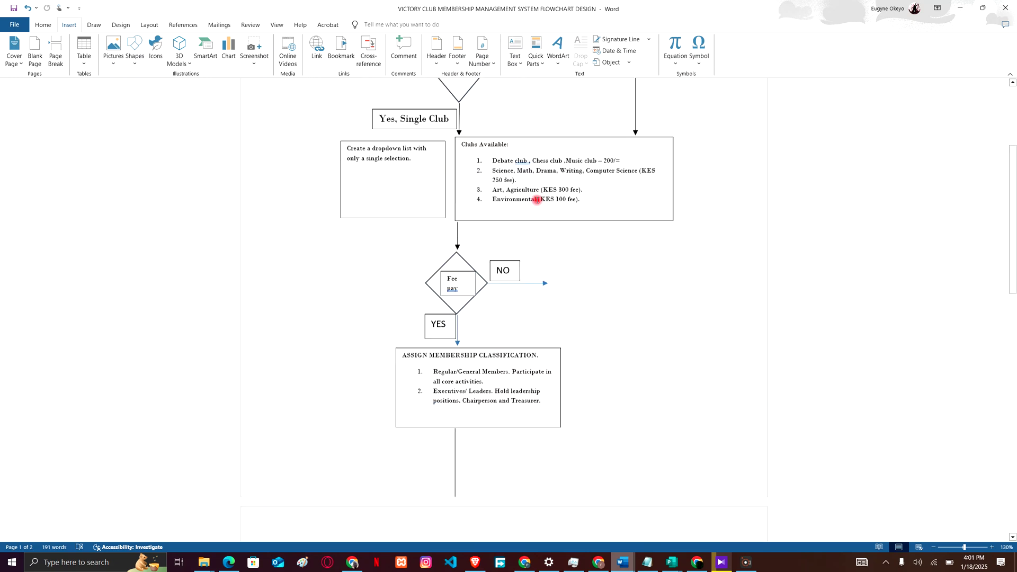
scroll(537, 200, down, 10)
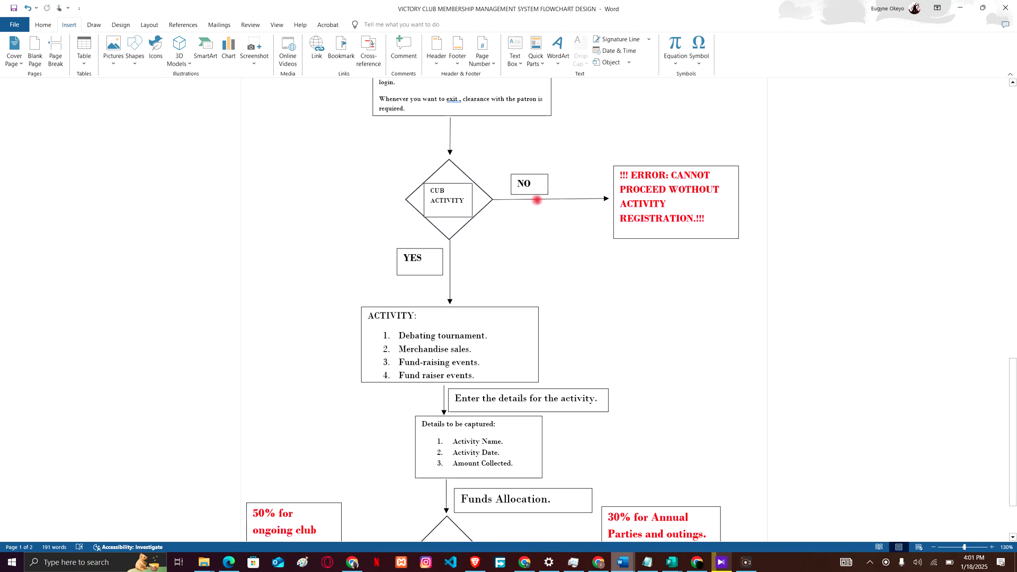
scroll(537, 200, up, 1)
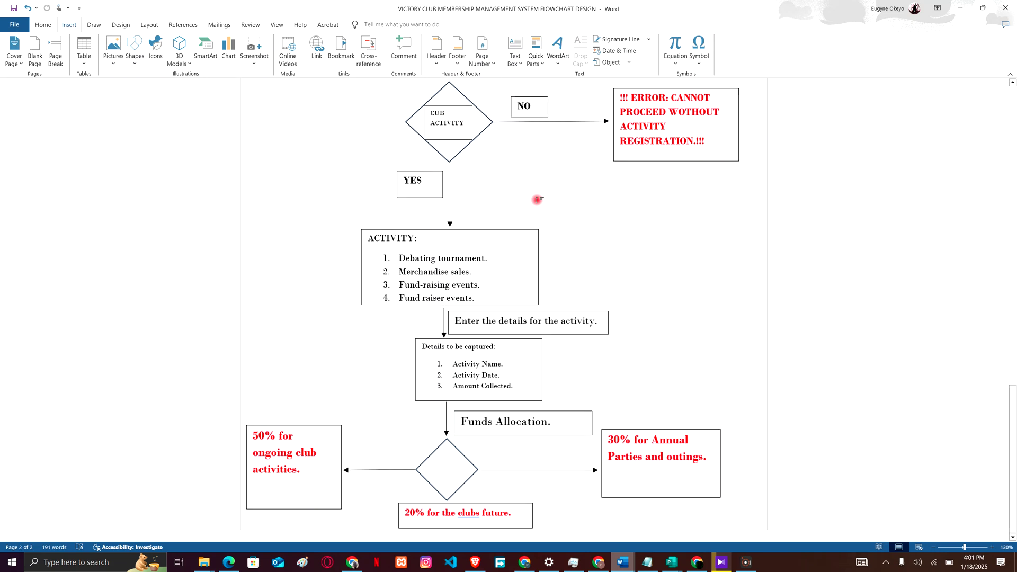
scroll(537, 200, up, 20)
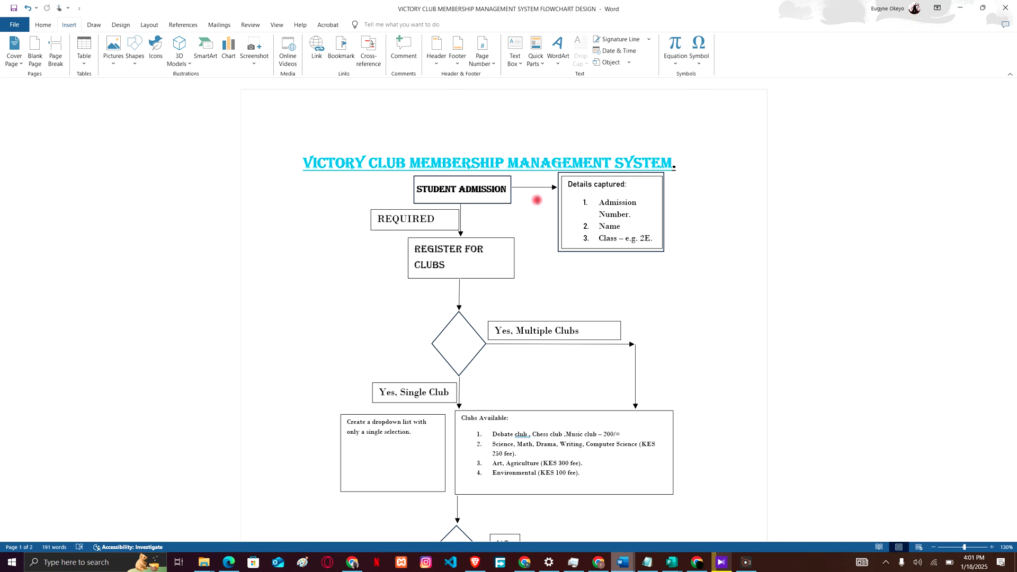
scroll(537, 201, down, 17)
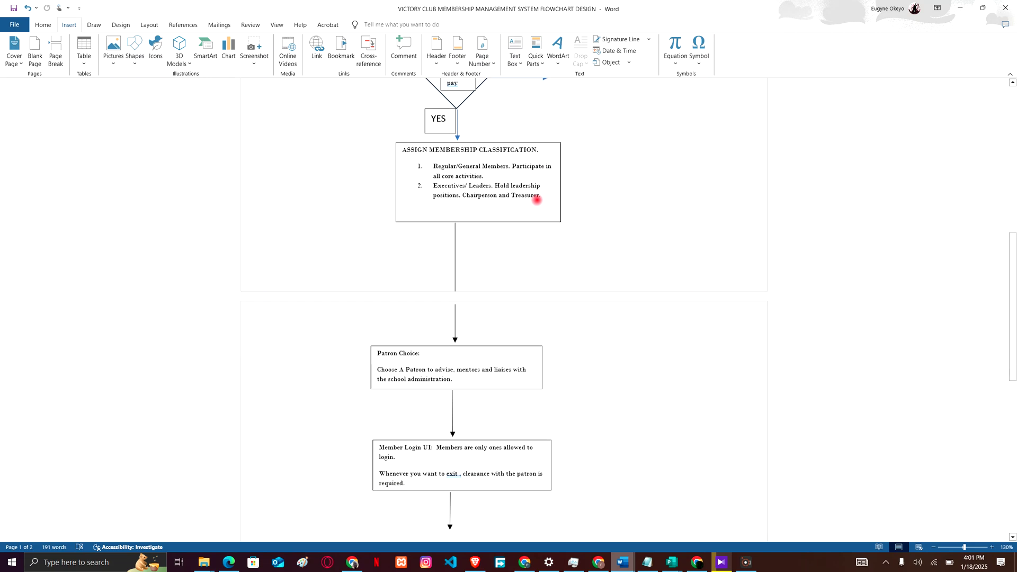
scroll(537, 200, down, 3)
scroll(537, 201, up, 18)
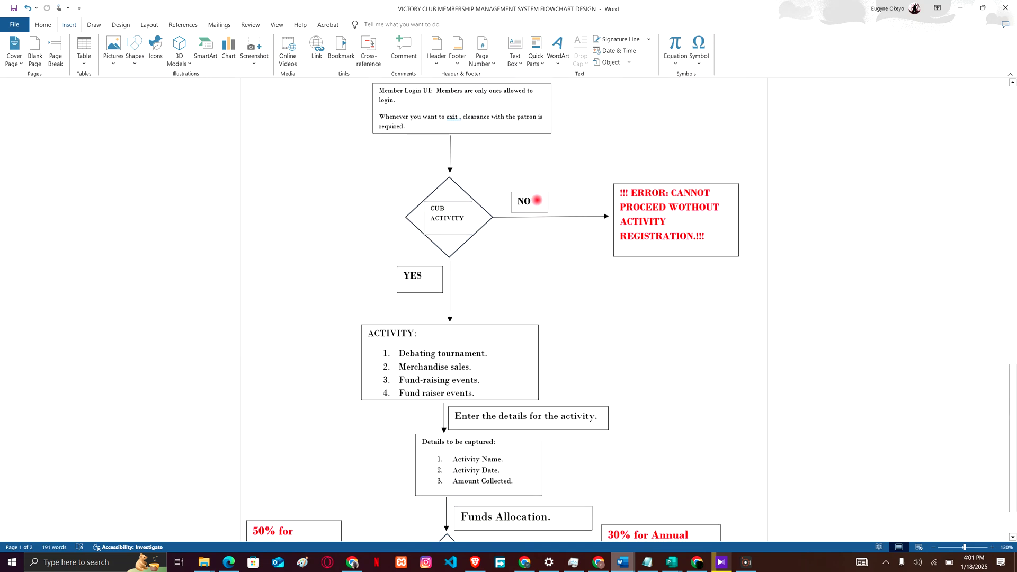
scroll(538, 200, up, 1)
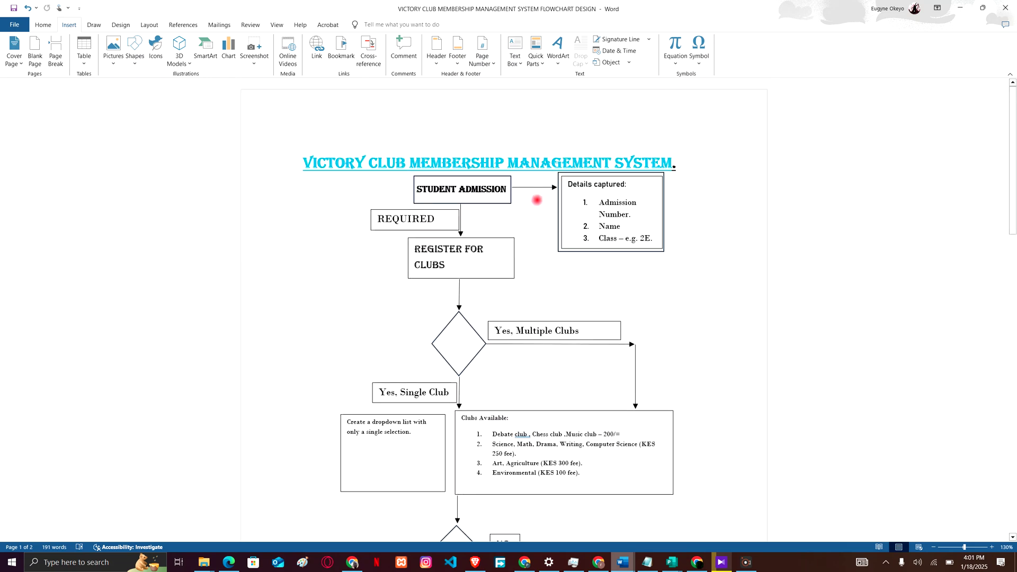
scroll(537, 200, down, 15)
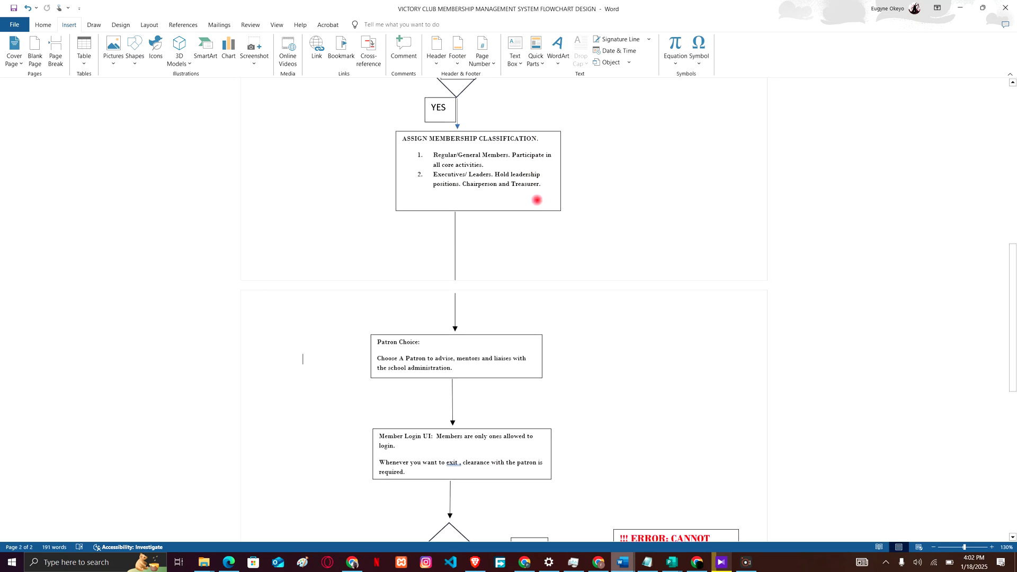
scroll(537, 201, up, 15)
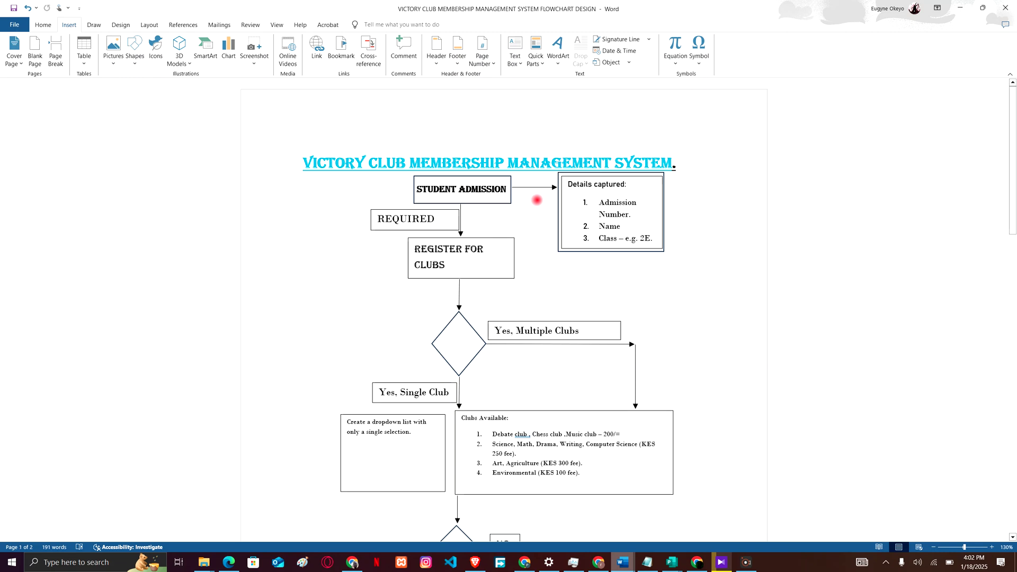
scroll(537, 201, down, 5)
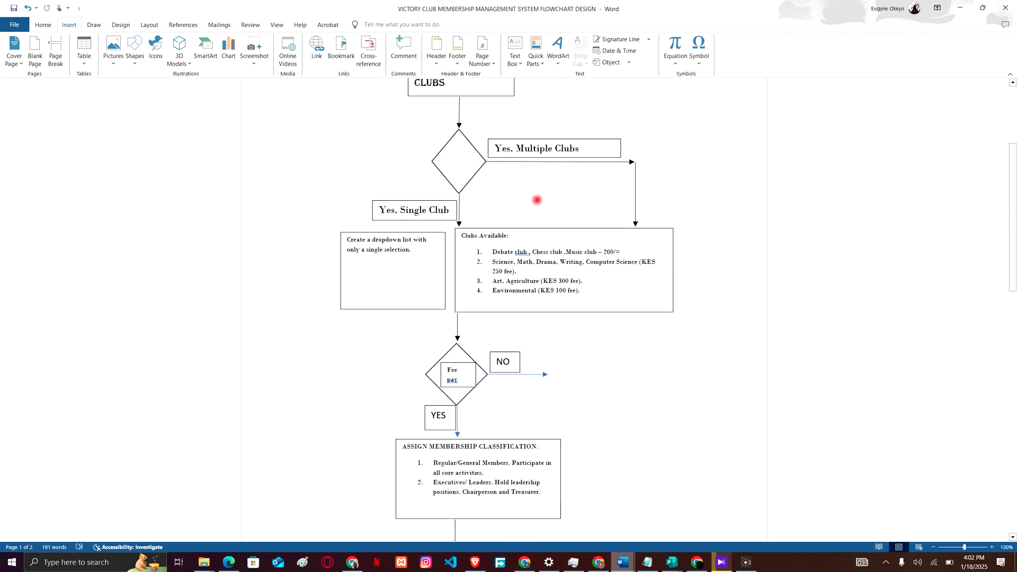
scroll(537, 201, down, 1)
scroll(537, 201, down, 10)
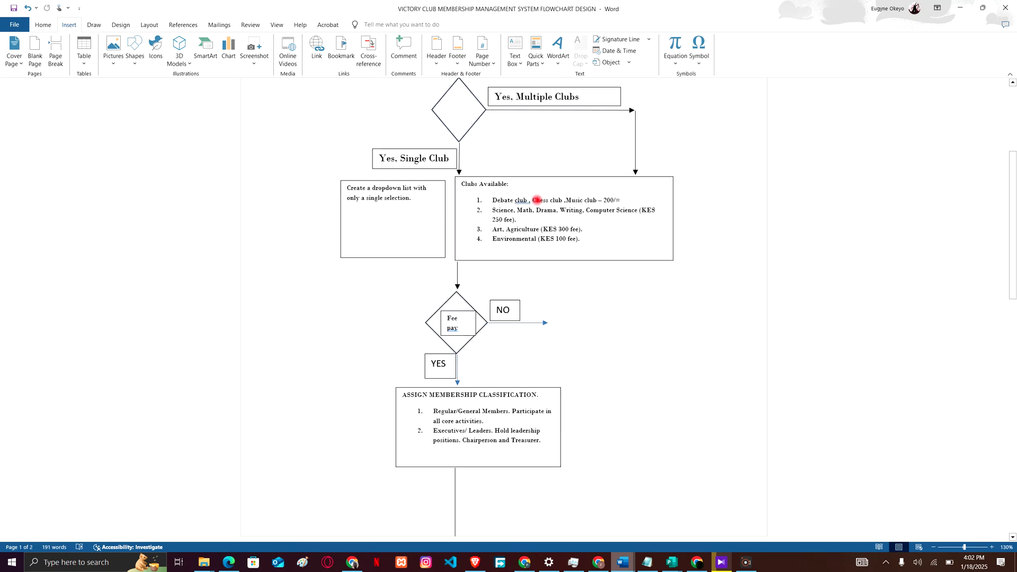
scroll(537, 201, down, 1)
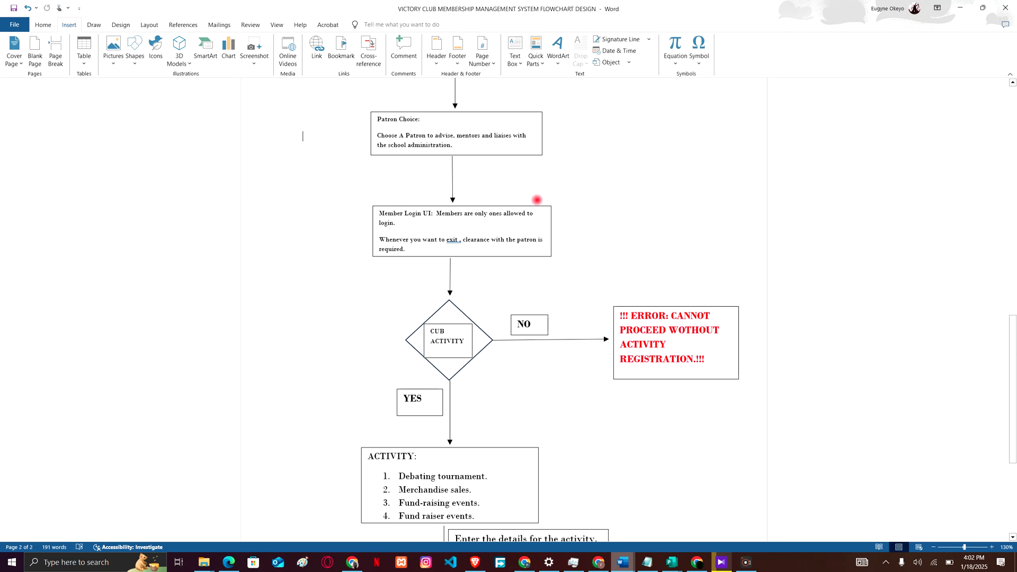
scroll(537, 201, down, 11)
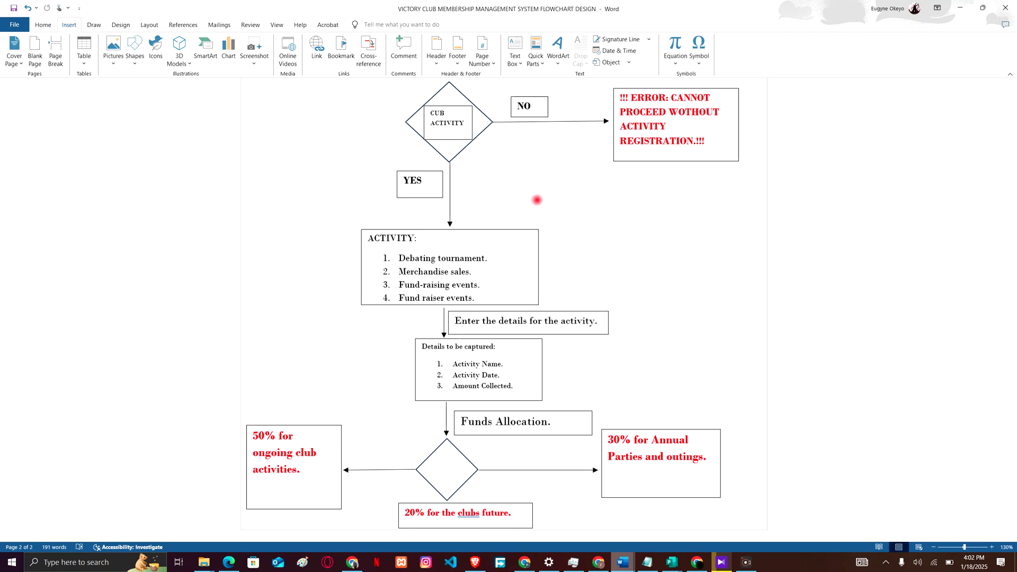
scroll(538, 200, up, 20)
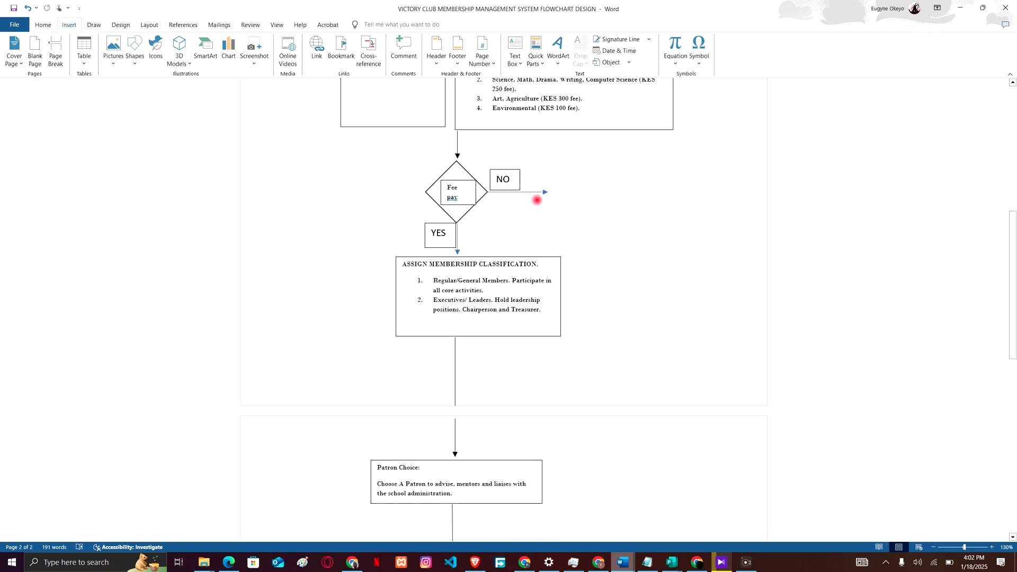
scroll(538, 200, up, 6)
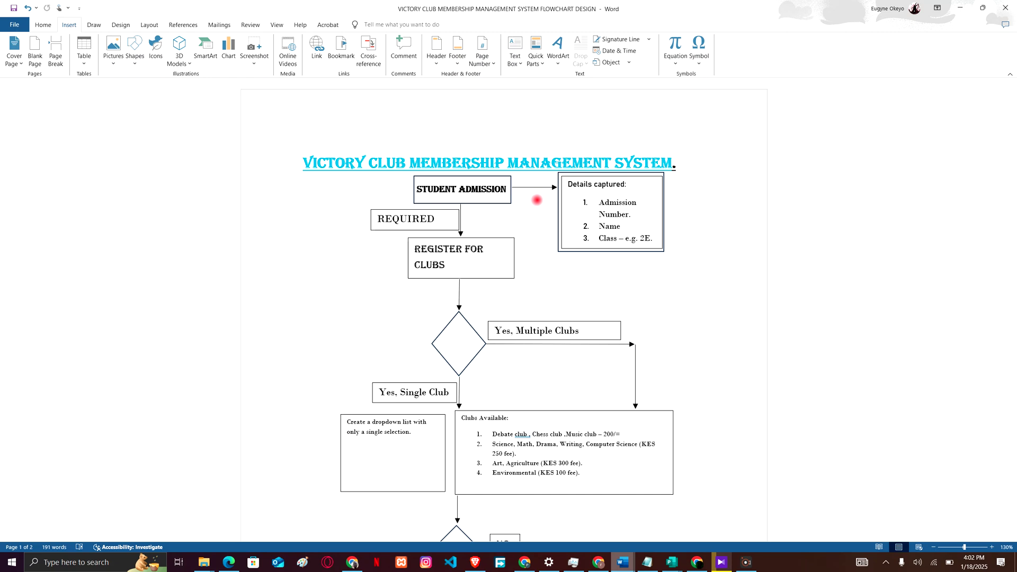
scroll(538, 201, down, 5)
scroll(537, 201, up, 4)
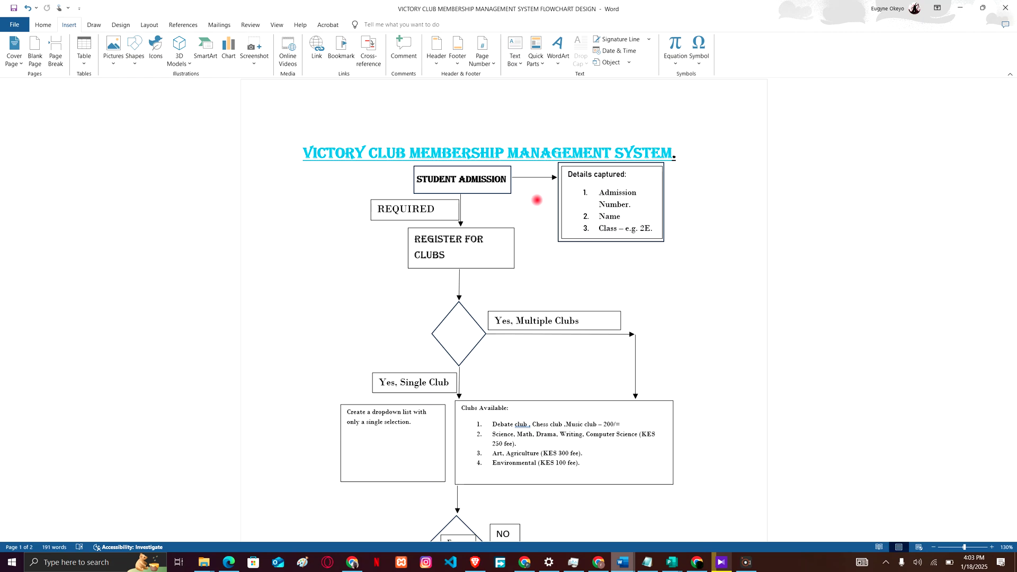
click(549, 561)
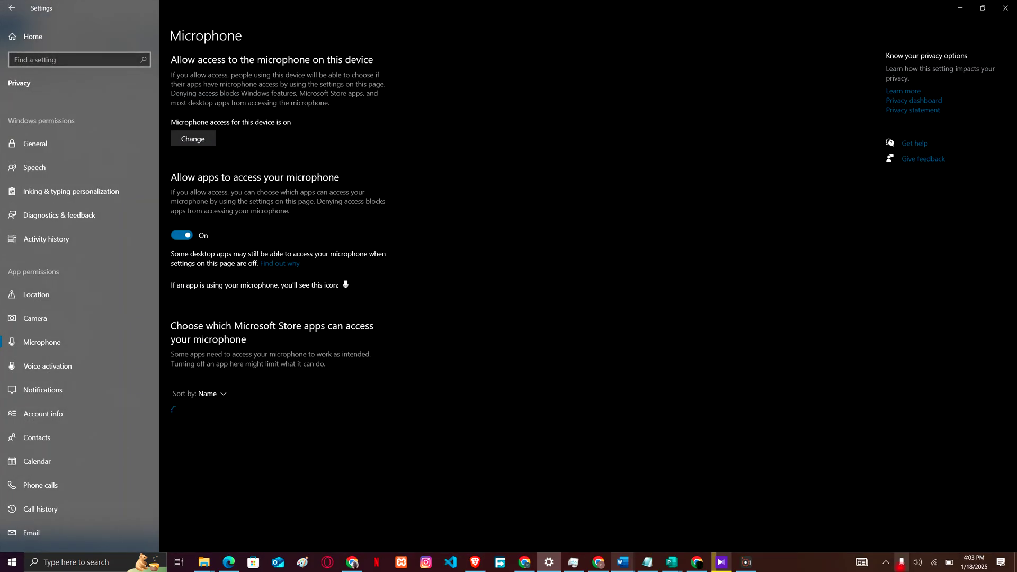
scroll(529, 292, down, 5)
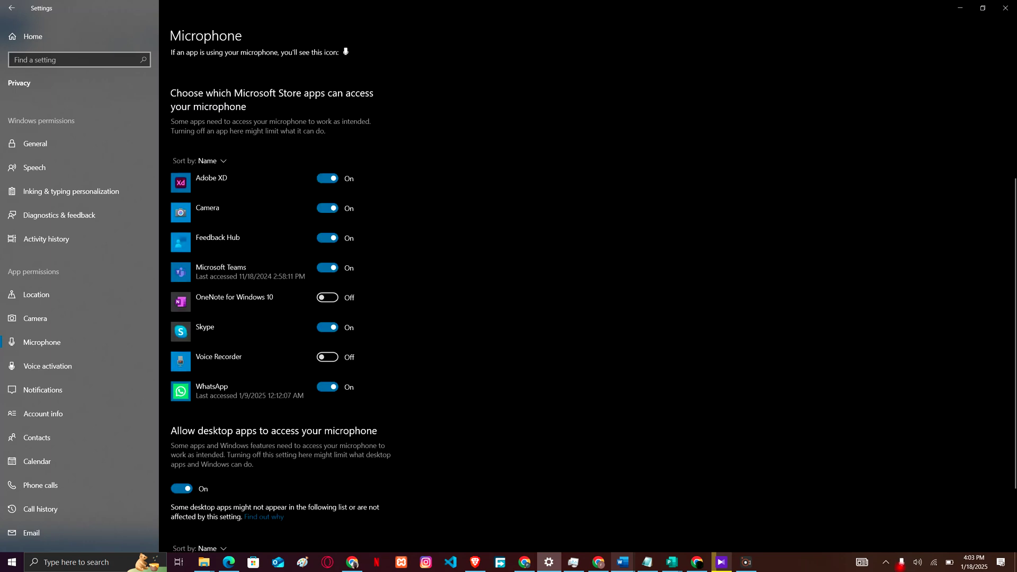
scroll(530, 291, down, 3)
scroll(530, 291, up, 8)
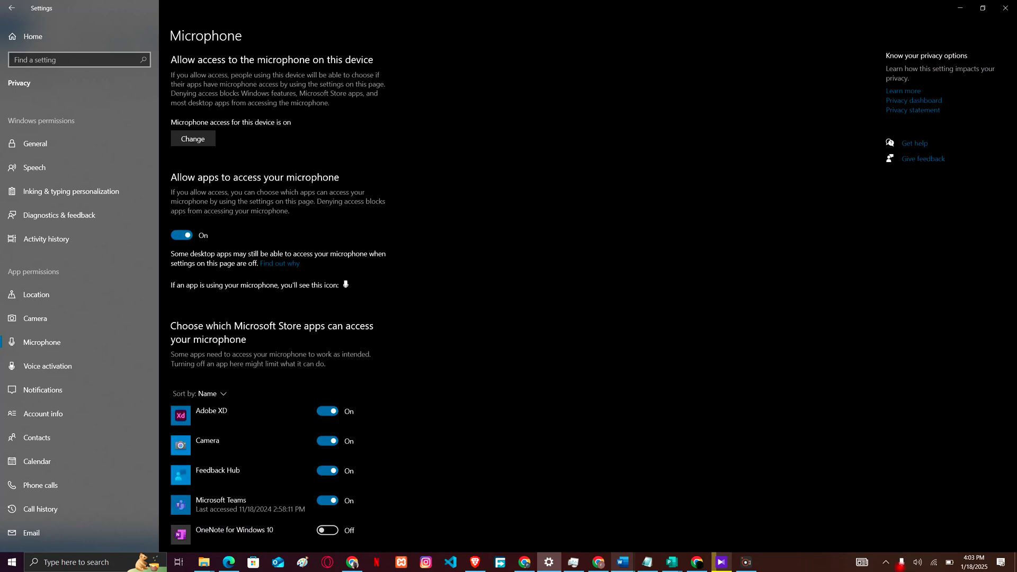
click(960, 7)
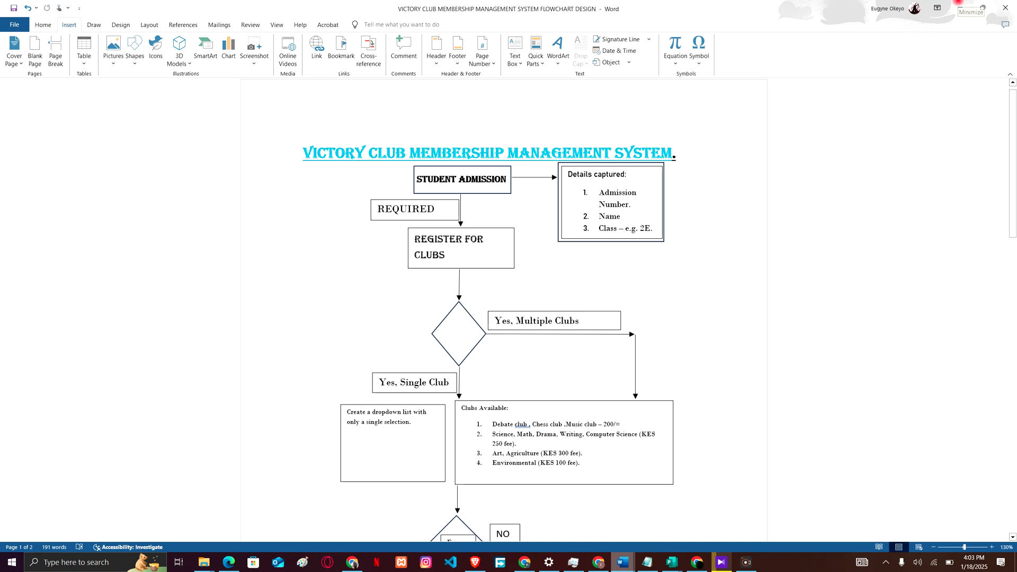
- Scroll the flowchart down to the Fee pay decision and the Patron Choice box
scroll(502, 307, down, 3)
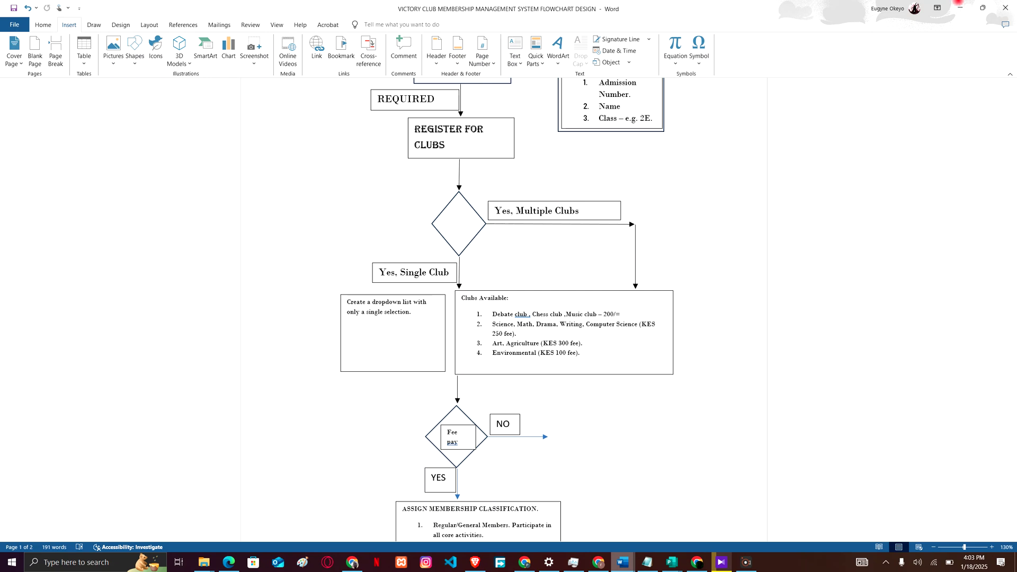
scroll(508, 310, down, 4)
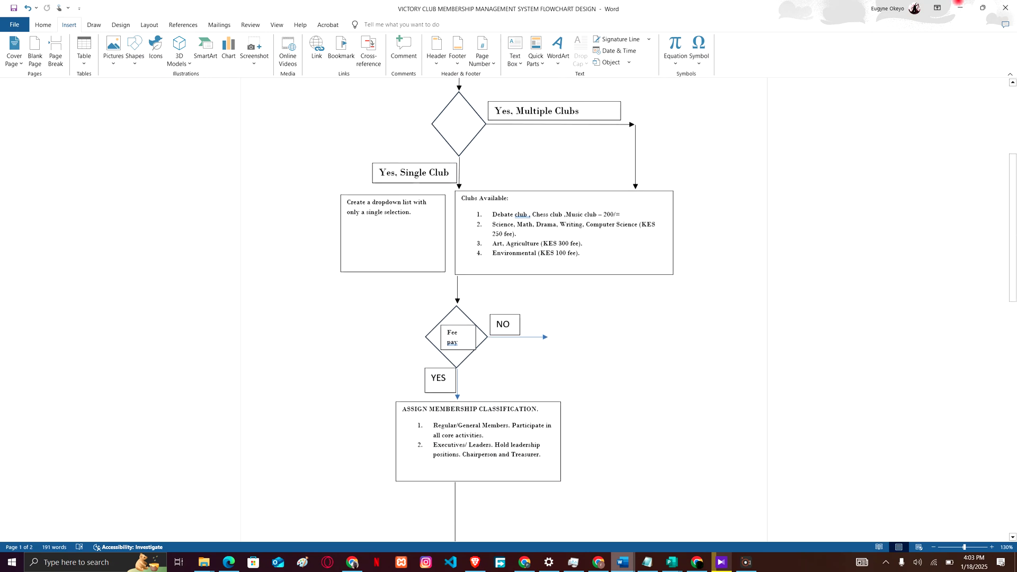
scroll(508, 310, up, 3)
scroll(509, 310, up, 1)
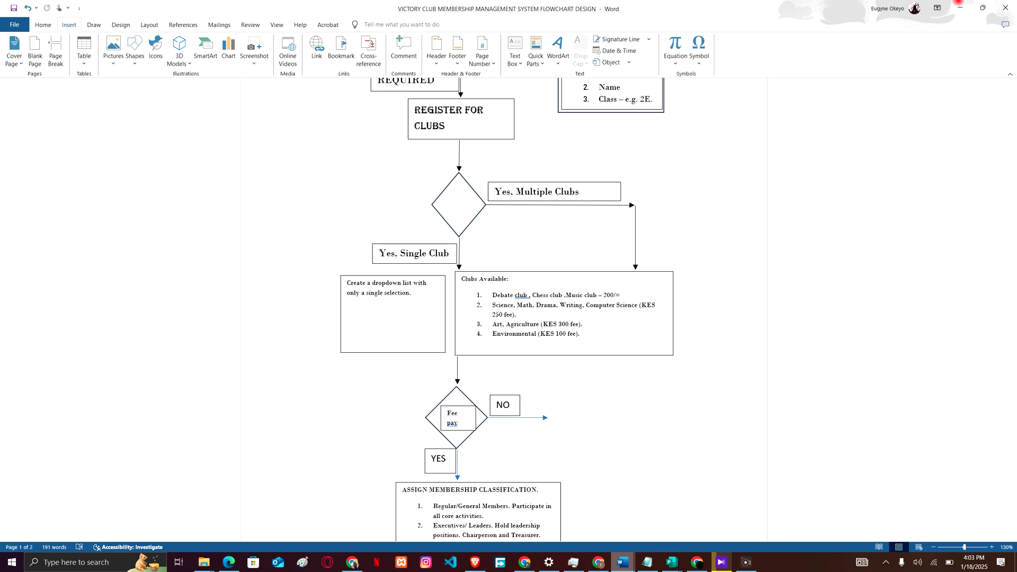
scroll(303, 484, down, 4)
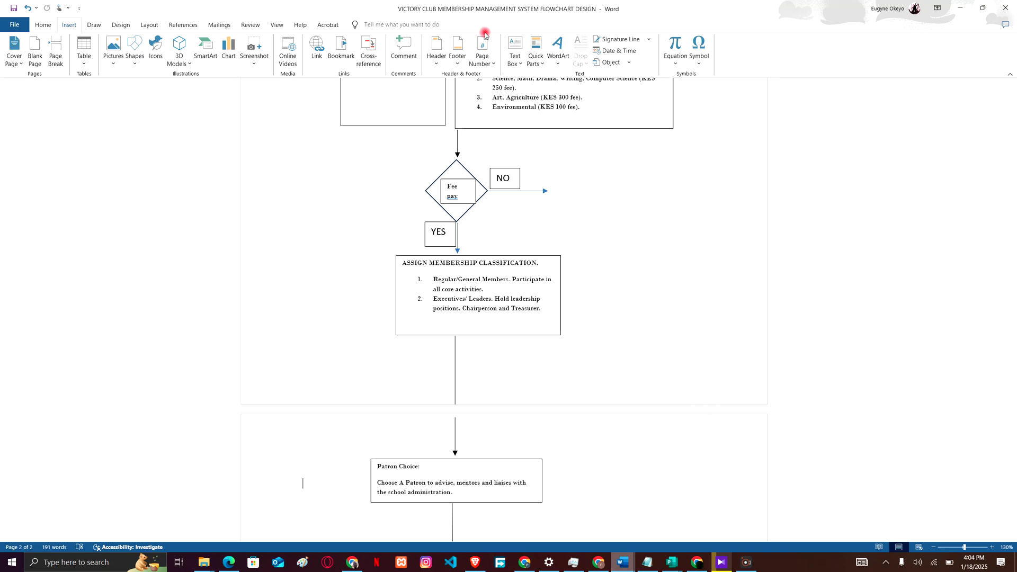
- Draw a custom text box right of the Fee pay NO arrow and place the cursor in it
click(515, 59)
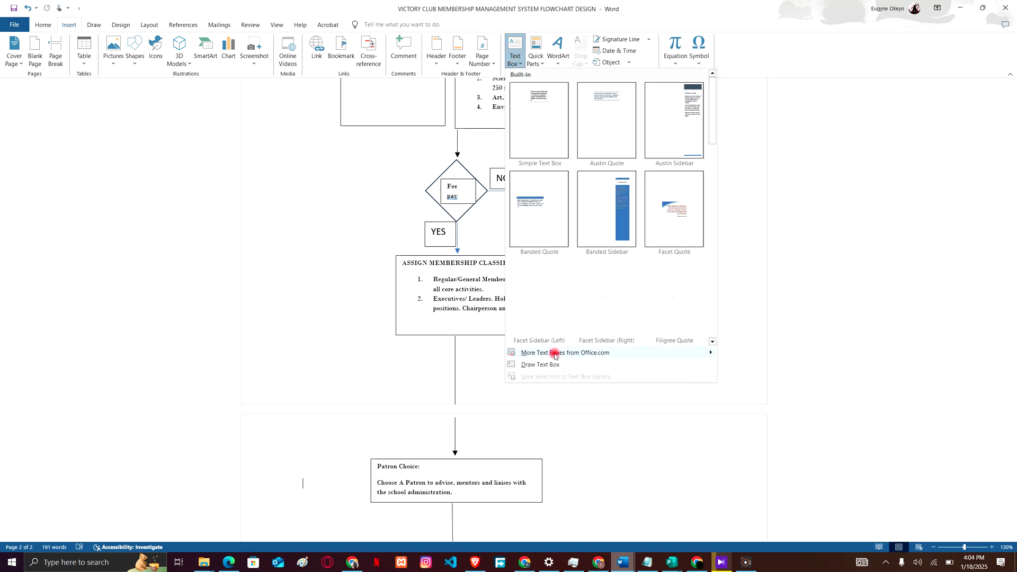
click(552, 364)
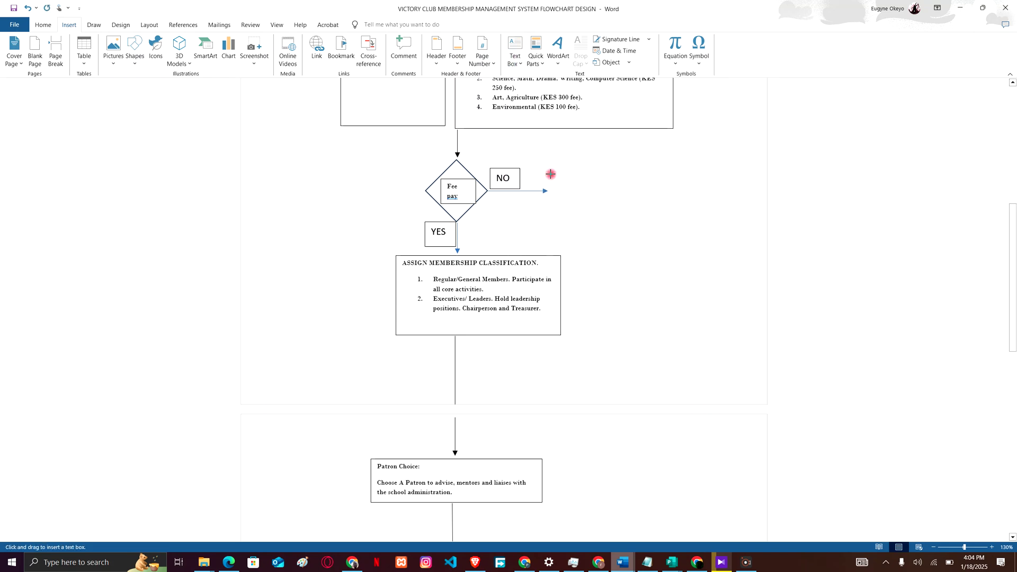
mouse_move(584, 234)
mouse_down()
mouse_move(562, 182)
mouse_move(570, 185)
mouse_move(540, 164)
mouse_move(565, 216)
mouse_move(586, 190)
mouse_move(676, 186)
mouse_move(667, 190)
mouse_up()
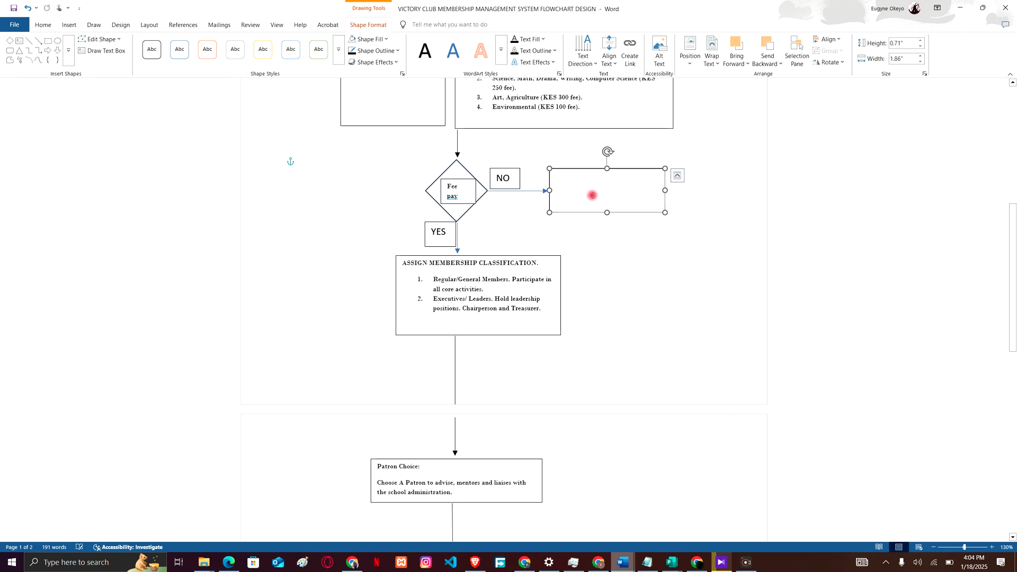
click(592, 195)
- Type 'ERROR !!!PLEASE MAKE THE PAYMENT FEE.' into the new box
text(E)
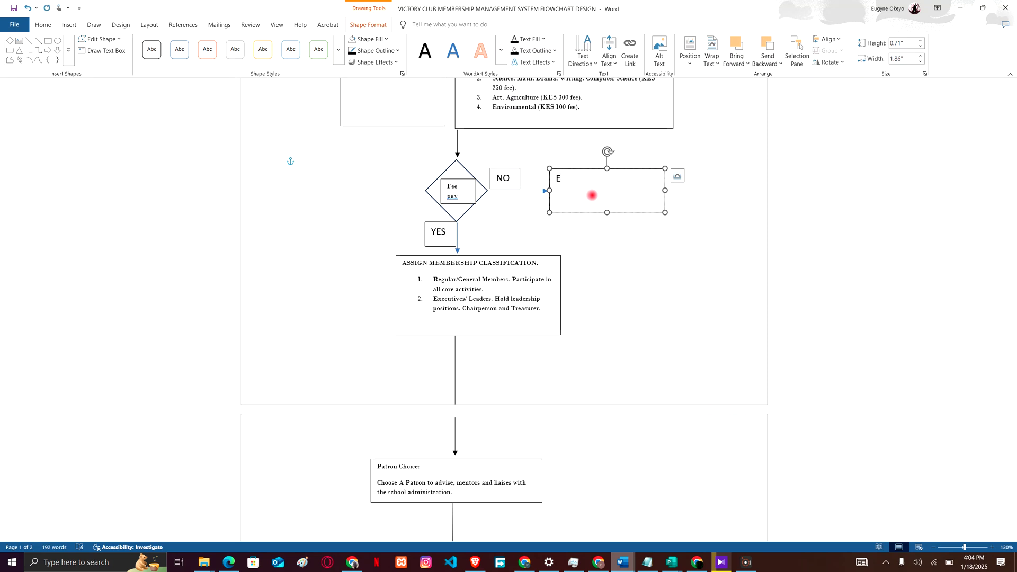
text(RROR !!!PLEASE MAKE THE PA)
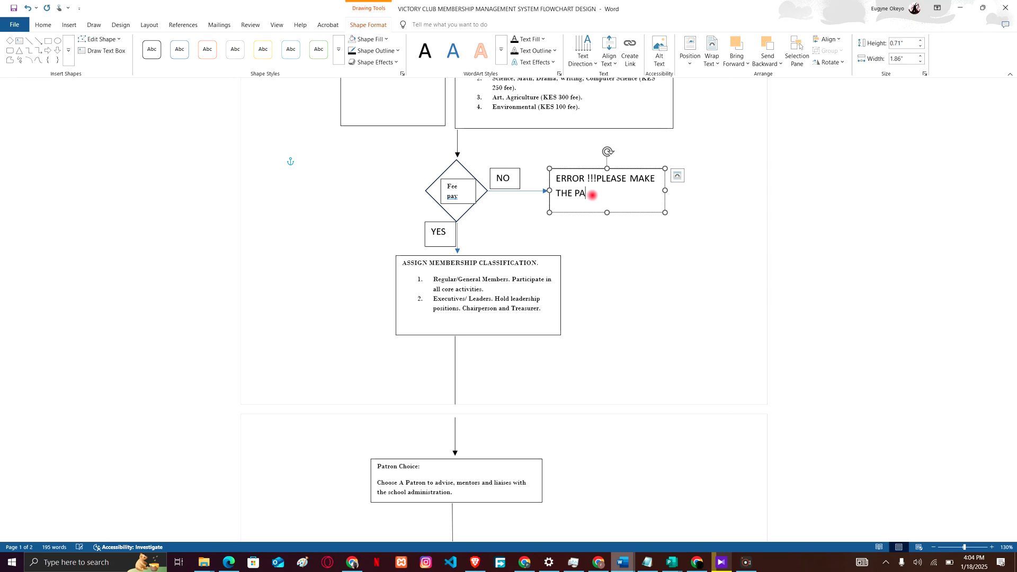
text(YMENT FEES)
key(BackSpace)
text(.)
- Make the error message bold, red Bodoni MT and heighten the box to fit it
triple_click(559, 179)
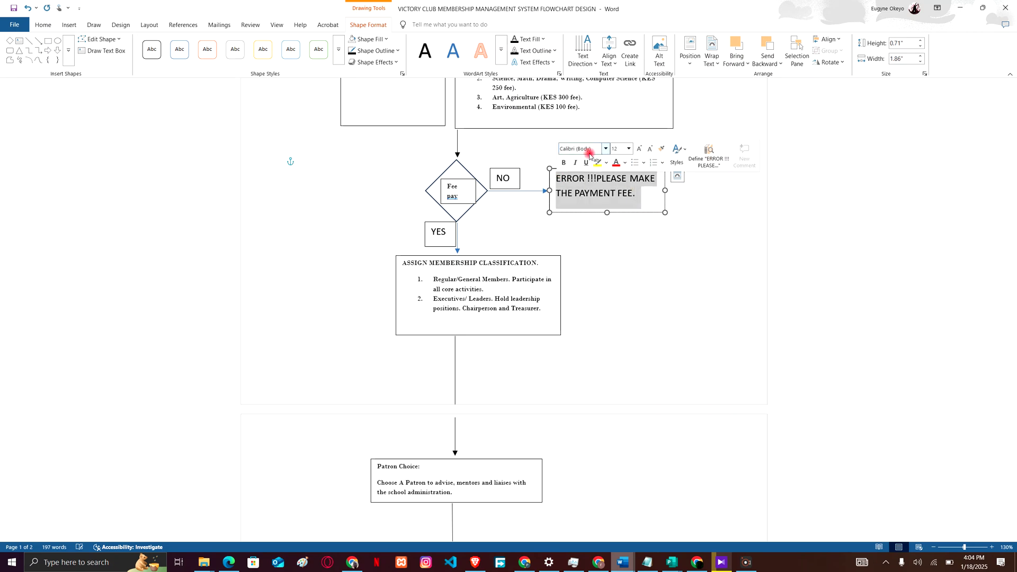
click(564, 163)
click(617, 162)
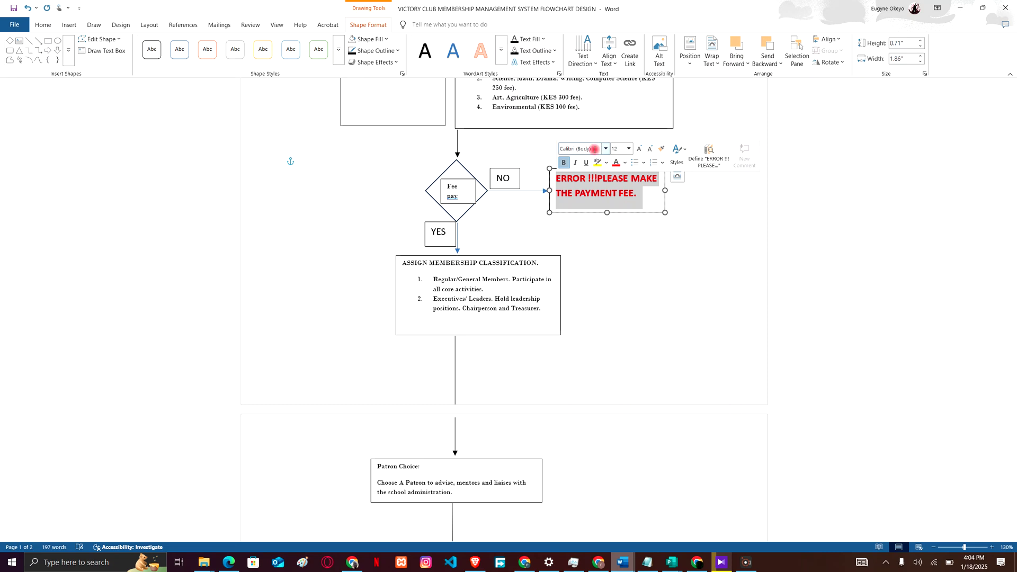
click(606, 151)
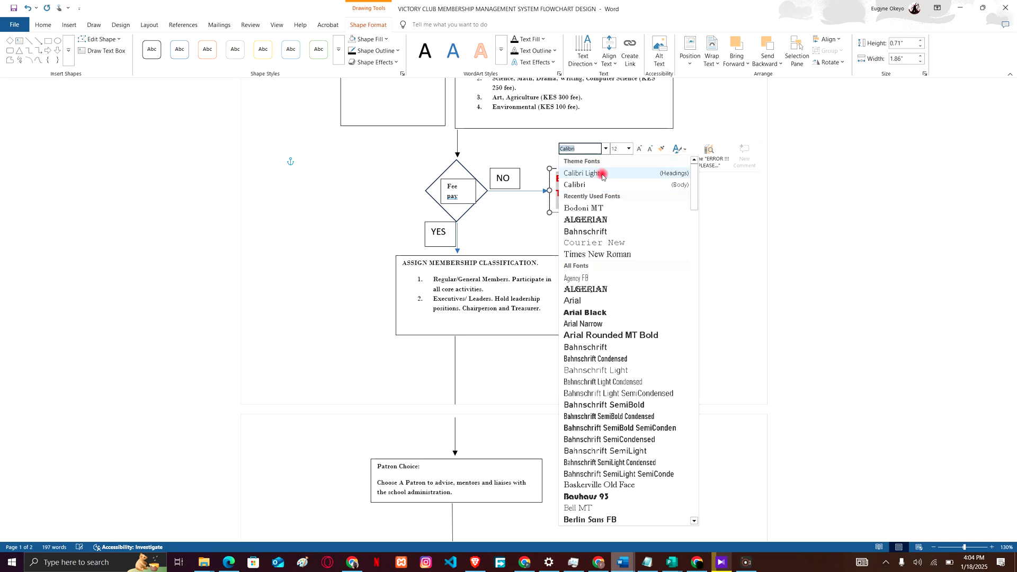
click(603, 207)
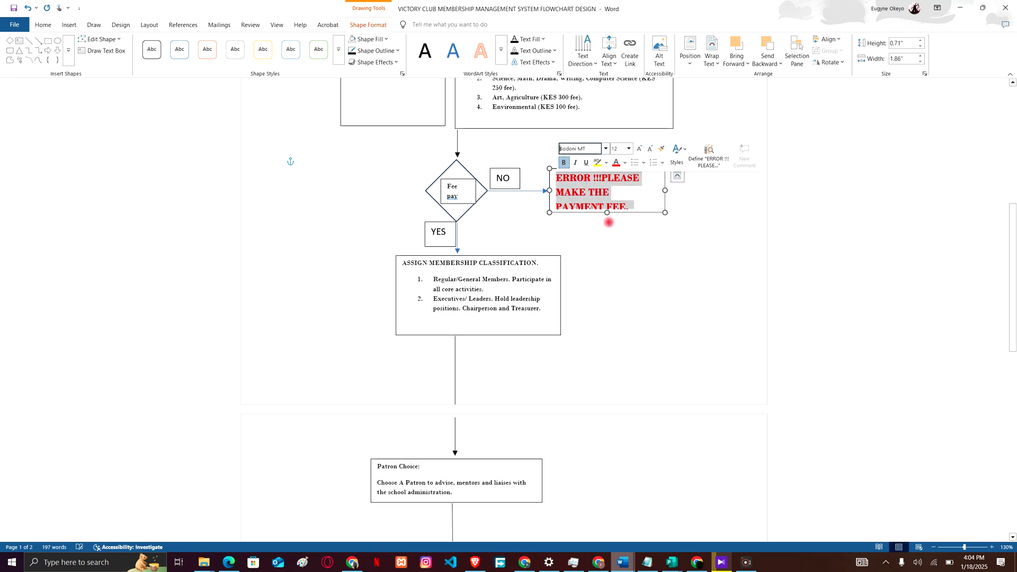
drag(607, 213, 607, 221)
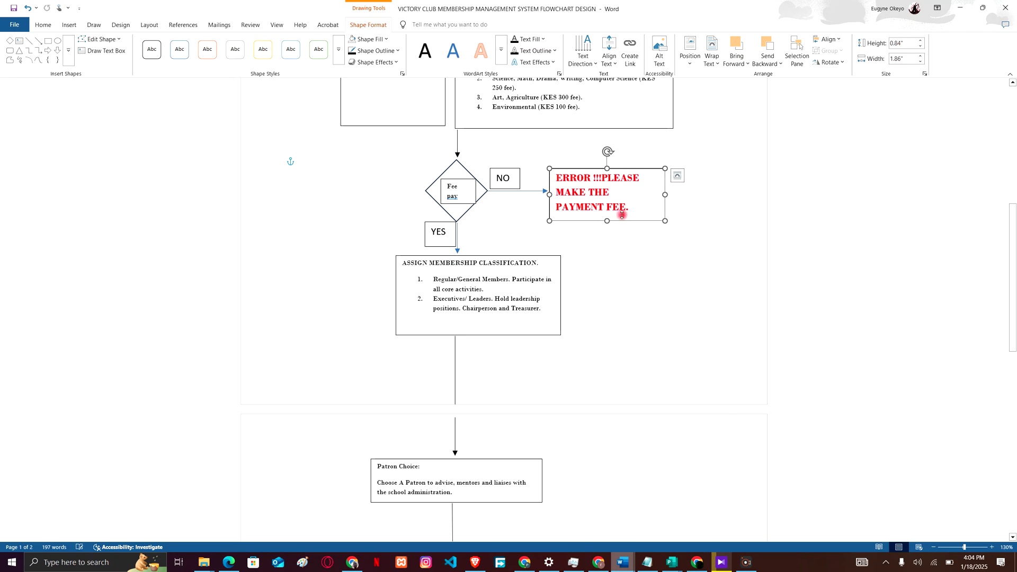
click(662, 243)
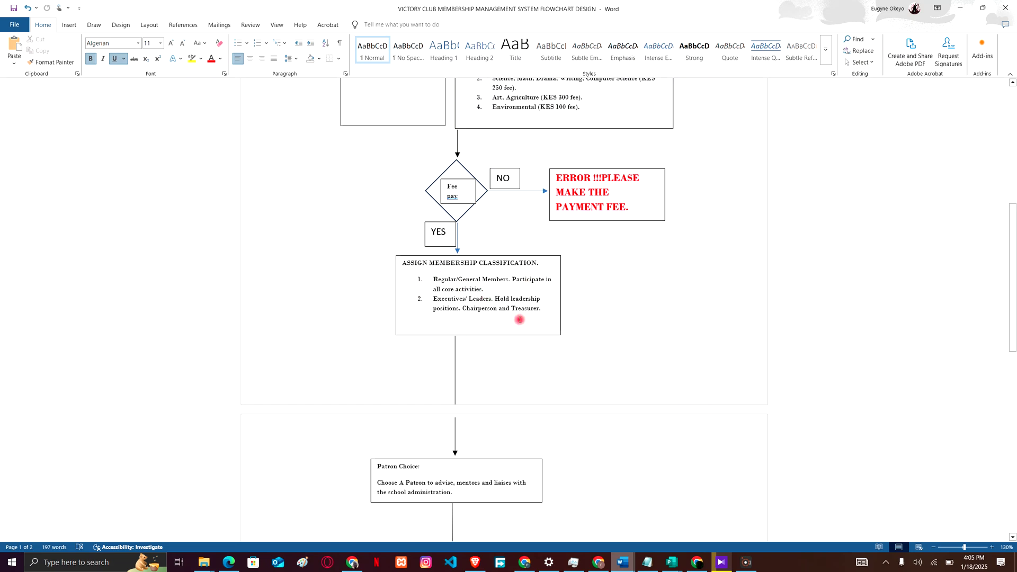
- Scroll down through Patron Choice and Member Login to the page-two CUB ACTIVITY section
scroll(525, 349, down, 1)
scroll(526, 350, down, 4)
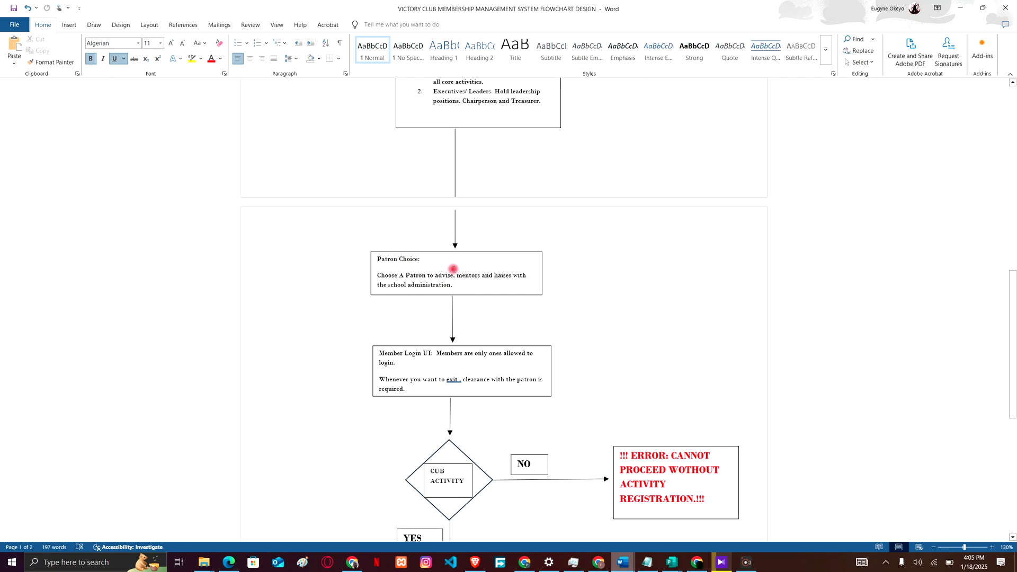
scroll(452, 270, down, 3)
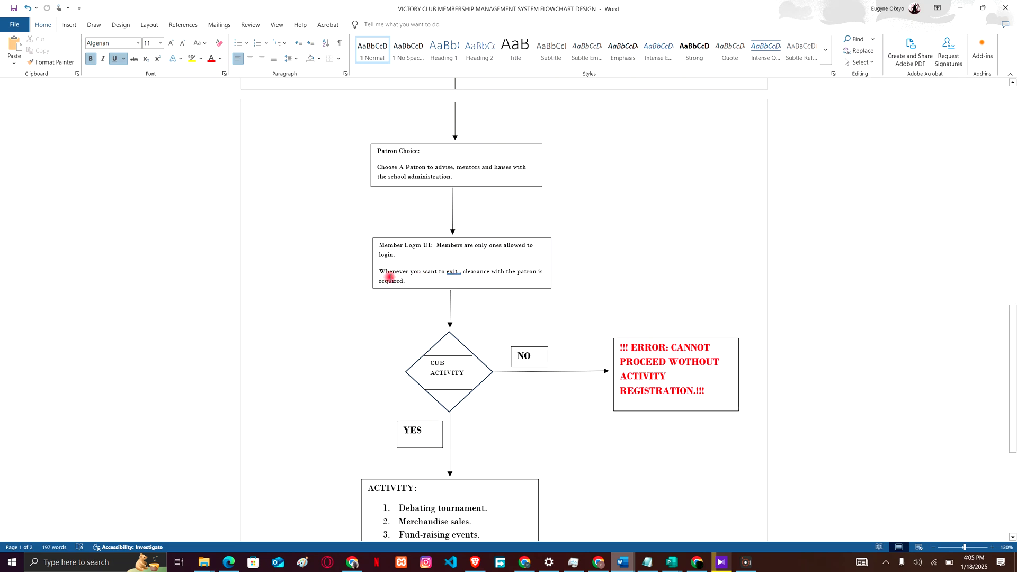
scroll(416, 268, down, 3)
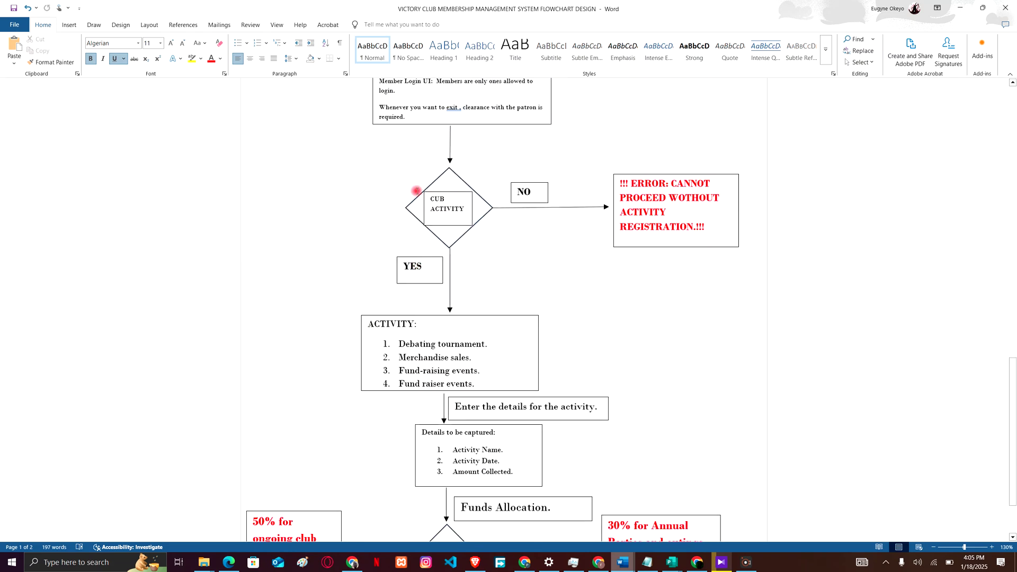
scroll(450, 182, up, 1)
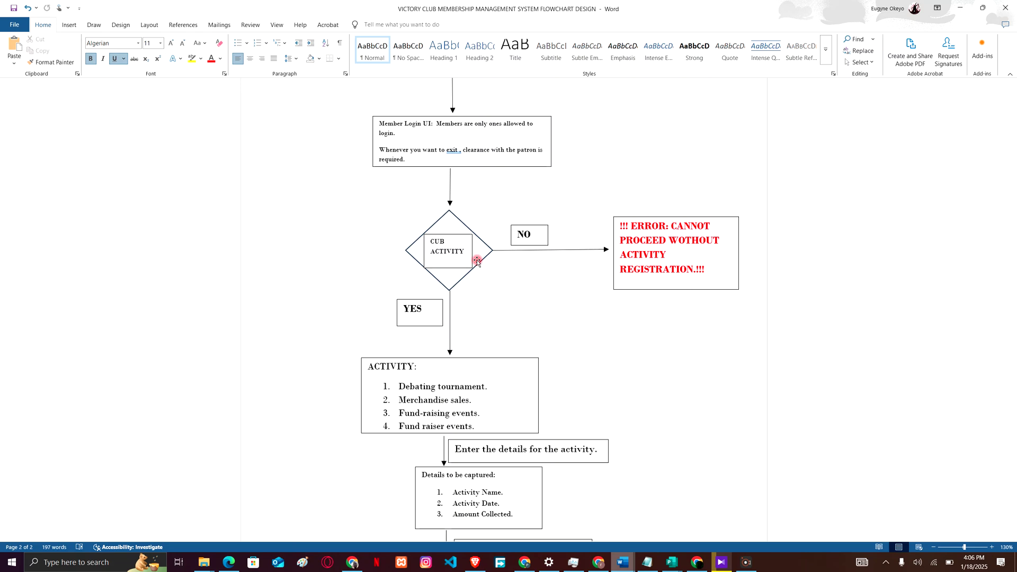
scroll(477, 261, down, 2)
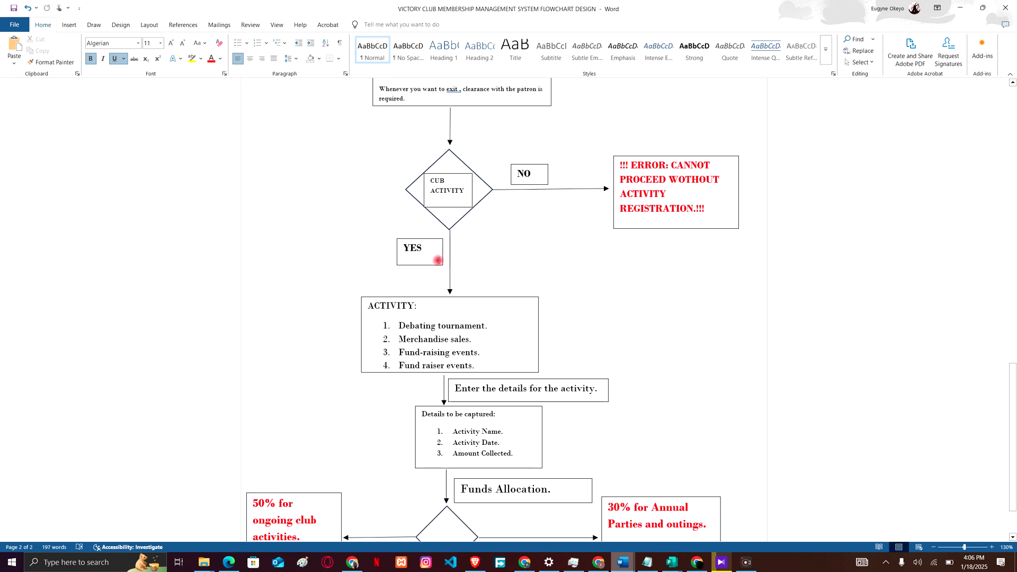
- Scroll to the Funds Allocation diamond with its 50%, 30% and 20% boxes
scroll(457, 330, down, 2)
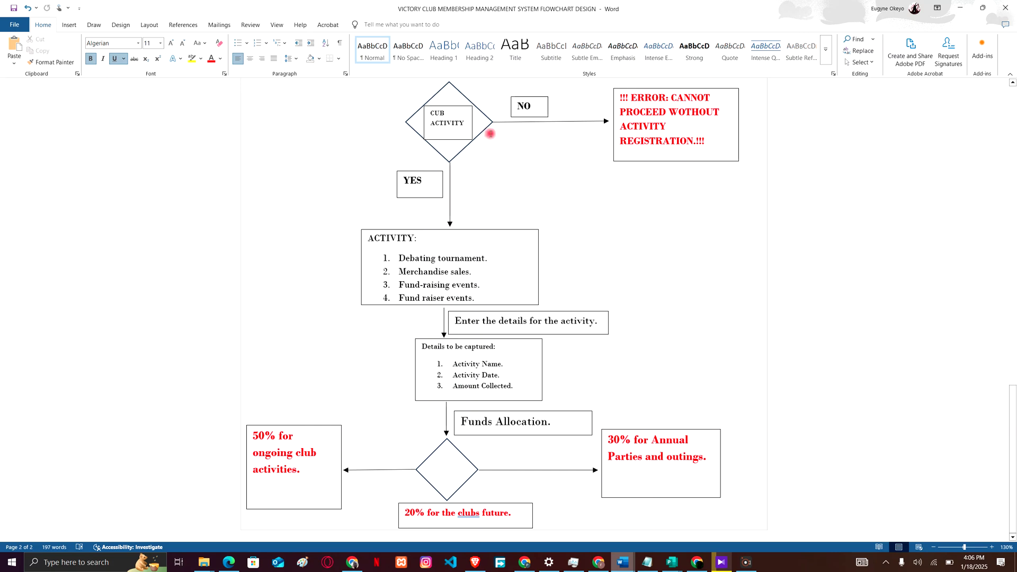
scroll(488, 133, up, 15)
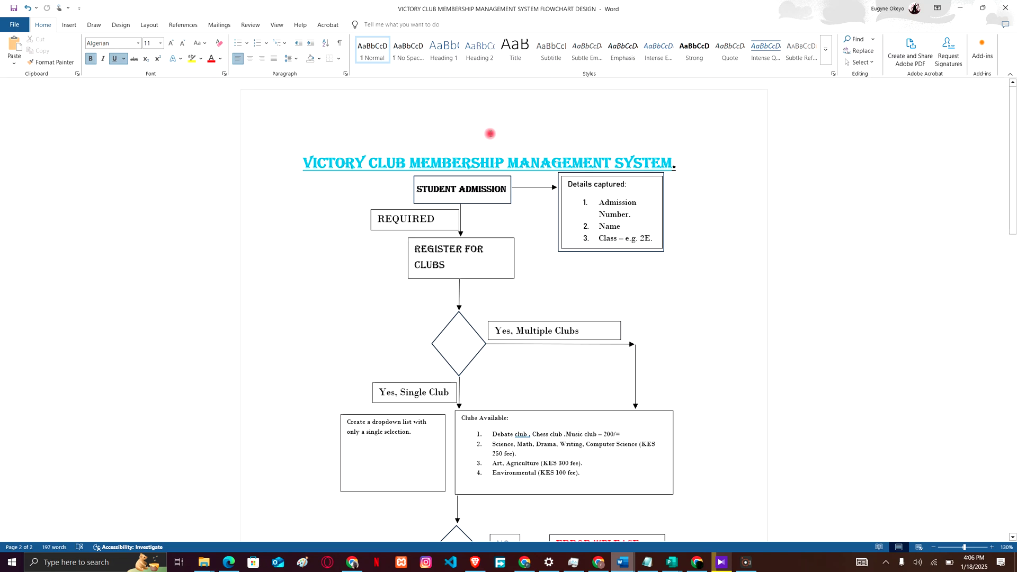